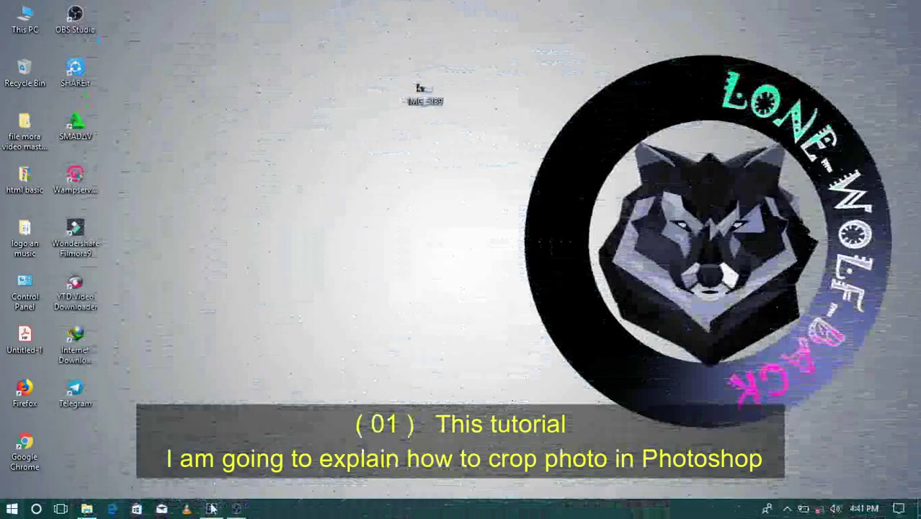
Bring the Photoshop window up and start opening an image file.
left_click(212, 508)
left_click(39, 9)
left_click(41, 36)
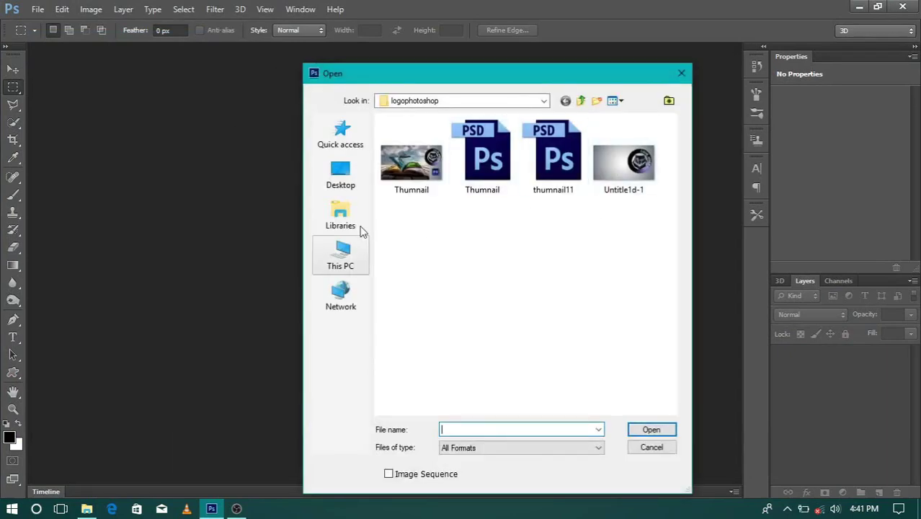
Open the Thanos photo IMG_5139.jpg from the Desktop and pick Quick Selection.
left_click(341, 178)
scroll(522, 252, "down", 10)
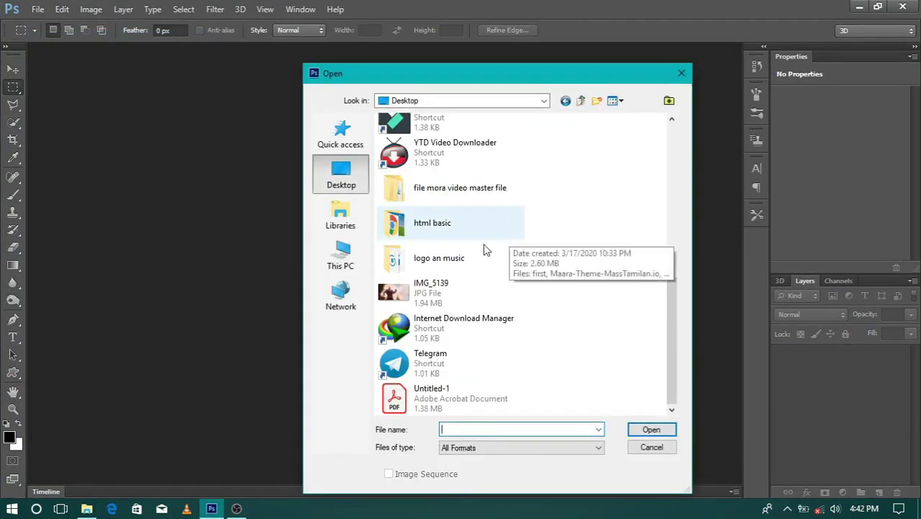
scroll(419, 297, "up", 2)
scroll(417, 294, "up", 1)
scroll(416, 291, "up", 2)
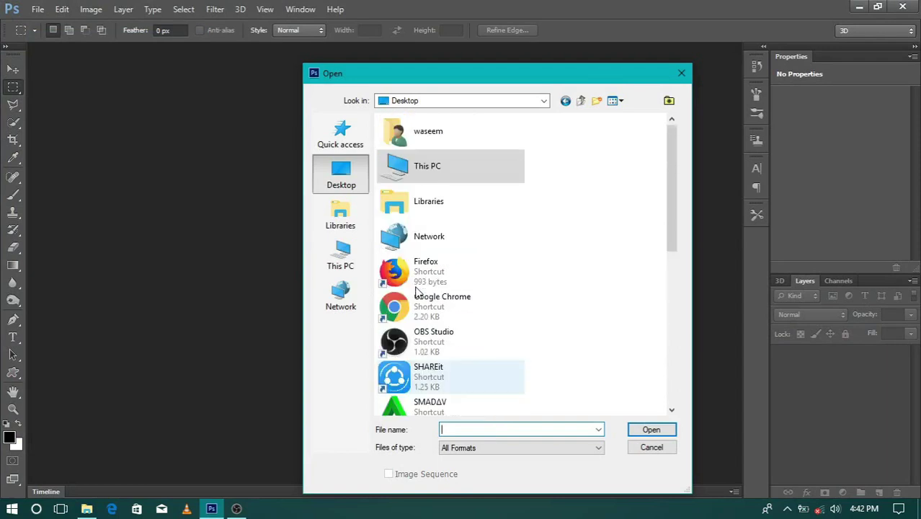
scroll(417, 290, "down", 2)
scroll(417, 290, "down", 2)
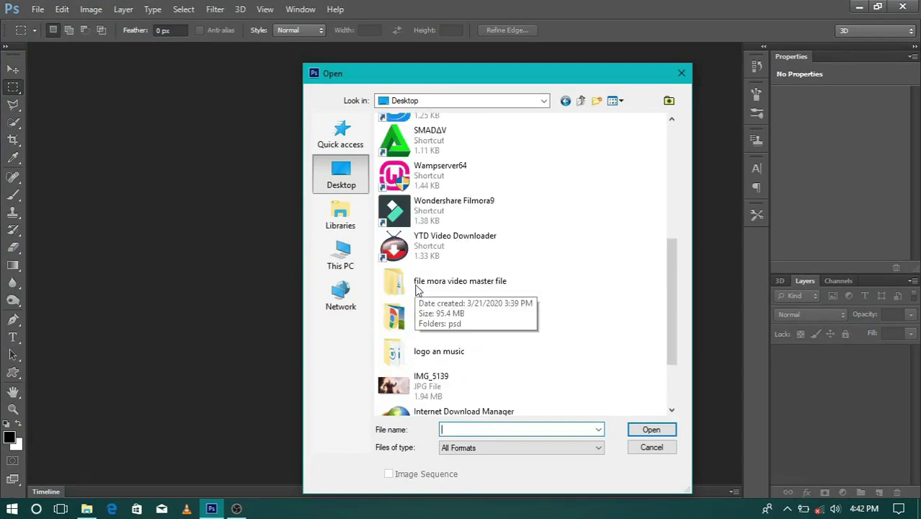
left_click(445, 401)
left_click(672, 429)
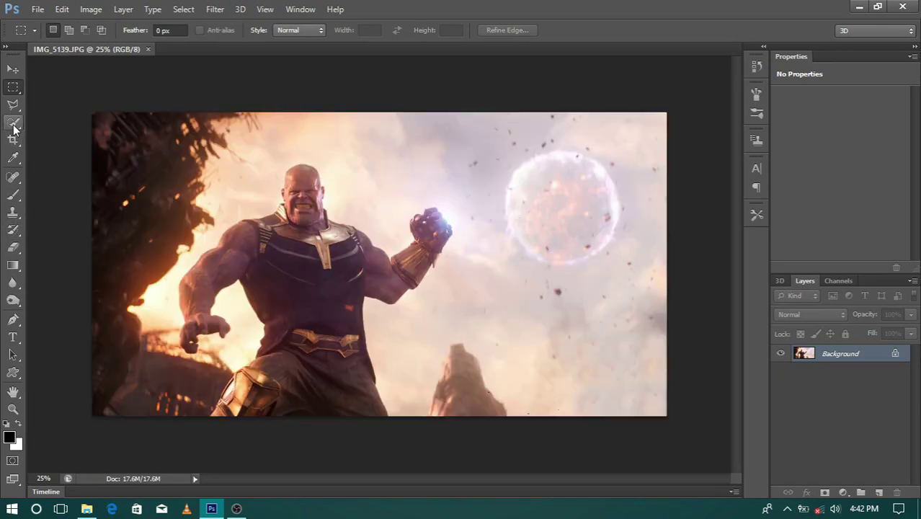
left_click(15, 125)
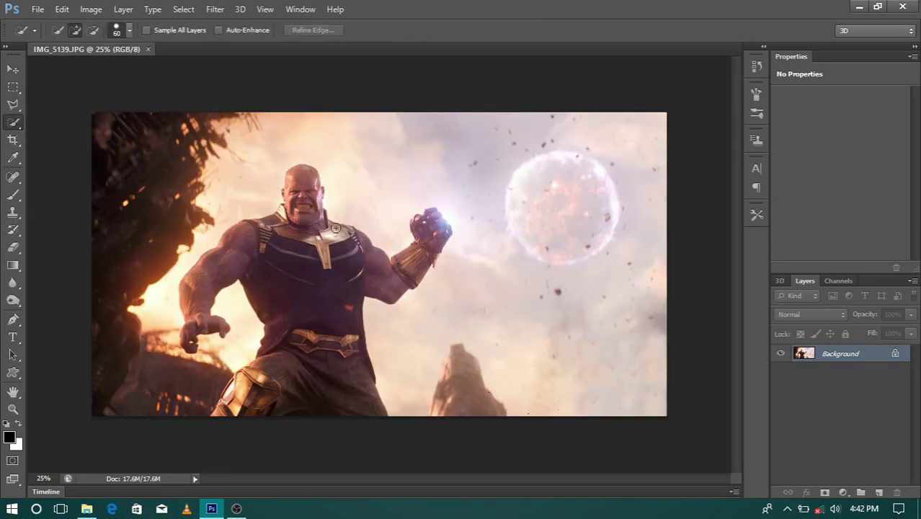
With a 125 brush at 50% zoom, select Thanos's shoulder, armour and gauntlet arm.
key("bracketright")
key("bracketright")
key("bracketright")
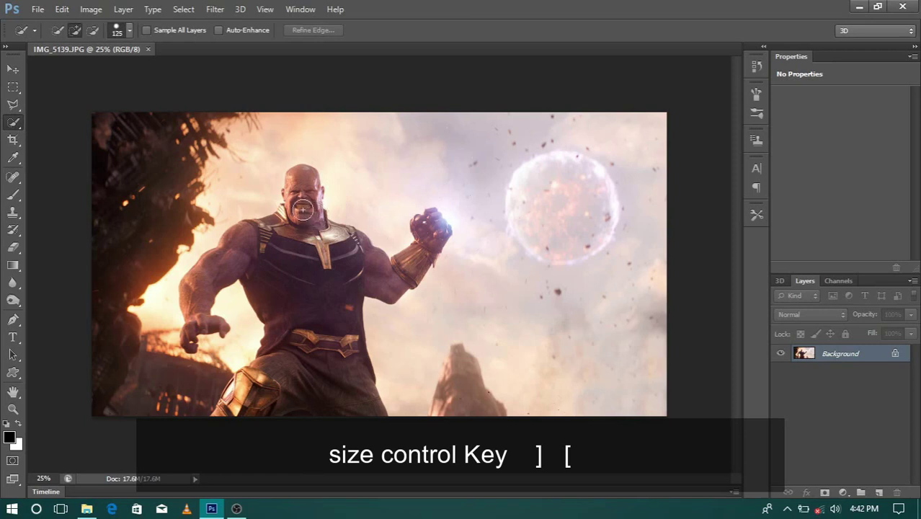
key("ctrl+plus")
key("ctrl+plus")
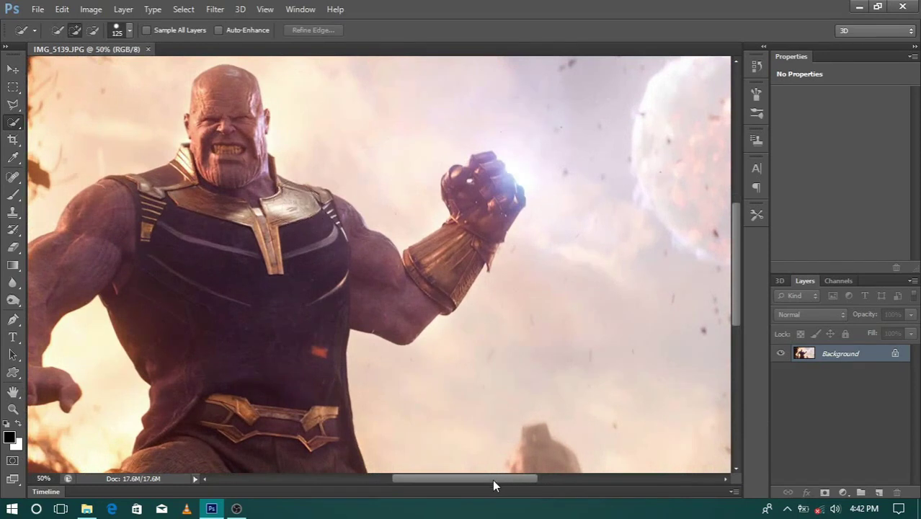
left_click_drag(492, 480, 453, 479)
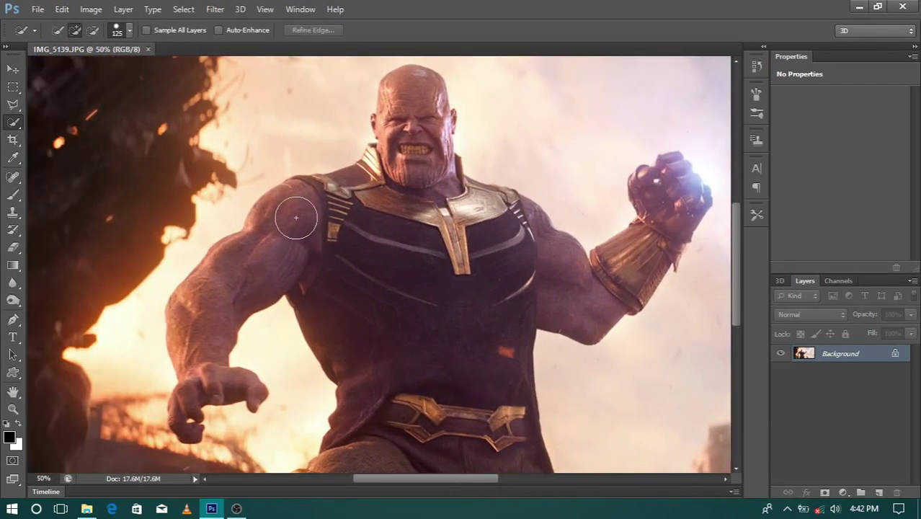
mouse_move(292, 205)
left_mouse_down()
mouse_move(370, 200)
mouse_move(493, 231)
mouse_move(323, 310)
left_mouse_up()
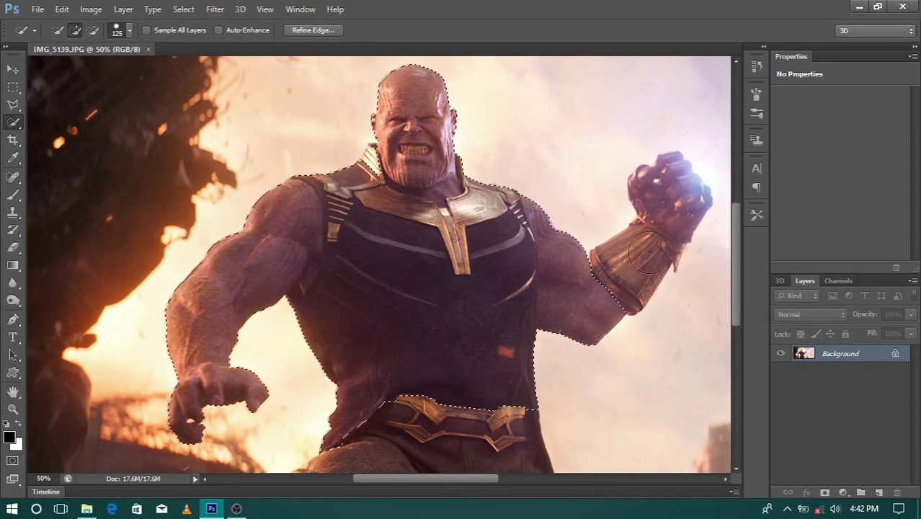
left_click_drag(323, 310, 658, 243)
Extend the selection down over the legs and the golden knee guard.
scroll(534, 286, "down", 1)
scroll(437, 308, "down", 5)
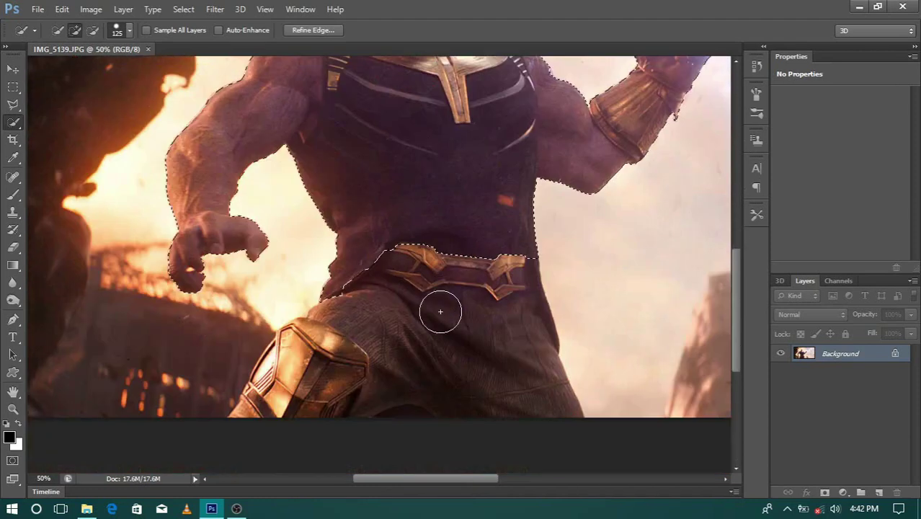
scroll(457, 294, "down", 2)
left_click_drag(457, 294, 511, 315)
left_click_drag(339, 329, 288, 319)
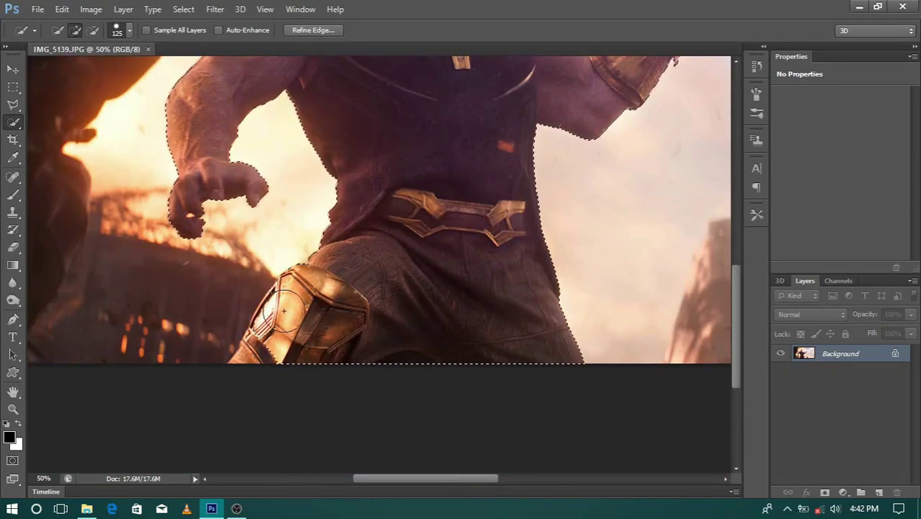
scroll(514, 237, "up", 2)
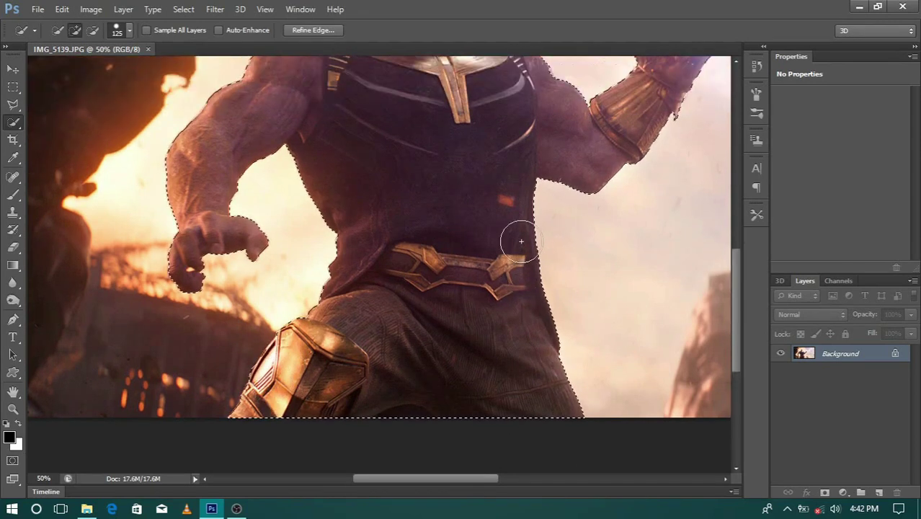
scroll(513, 236, "up", 3)
scroll(516, 237, "up", 2)
scroll(519, 236, "up", 1)
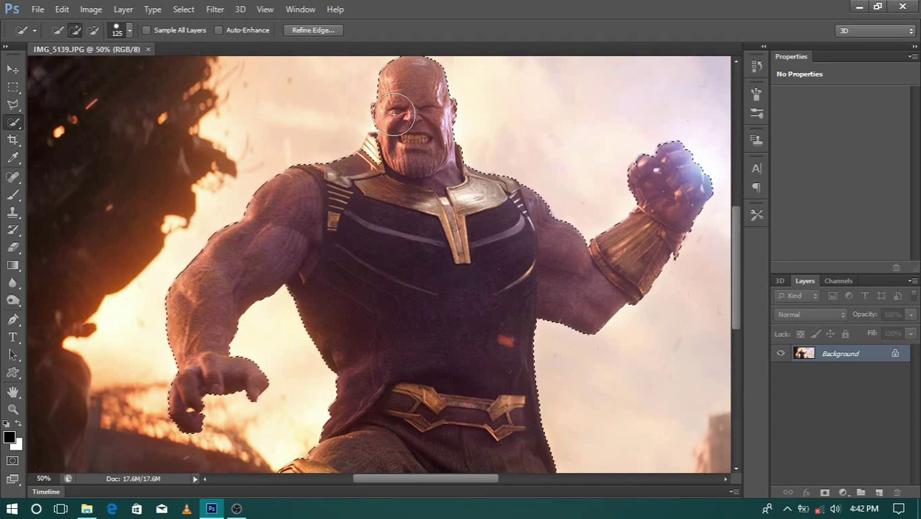
key("ctrl+plus")
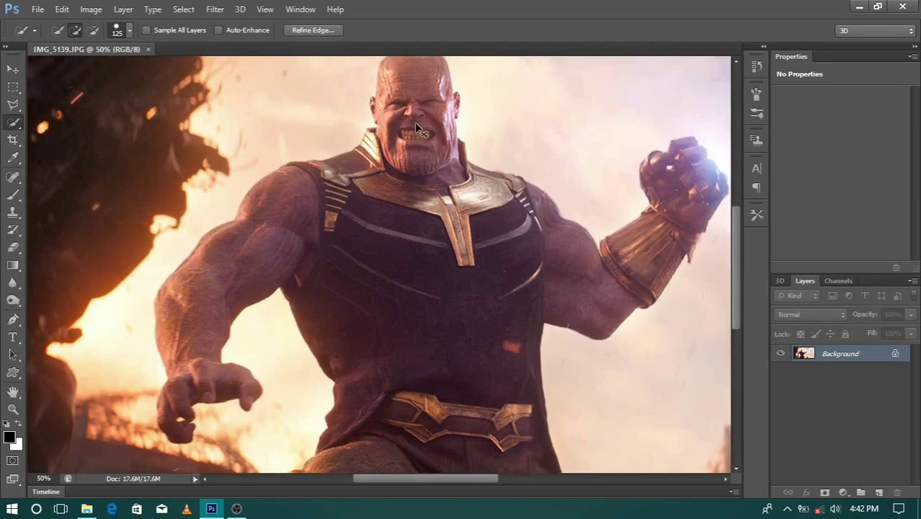
At 200% with a size 15 brush, add the left ear, shoulder pad and gold collar.
key("ctrl+plus")
key("ctrl+plus")
scroll(453, 198, "up", 3)
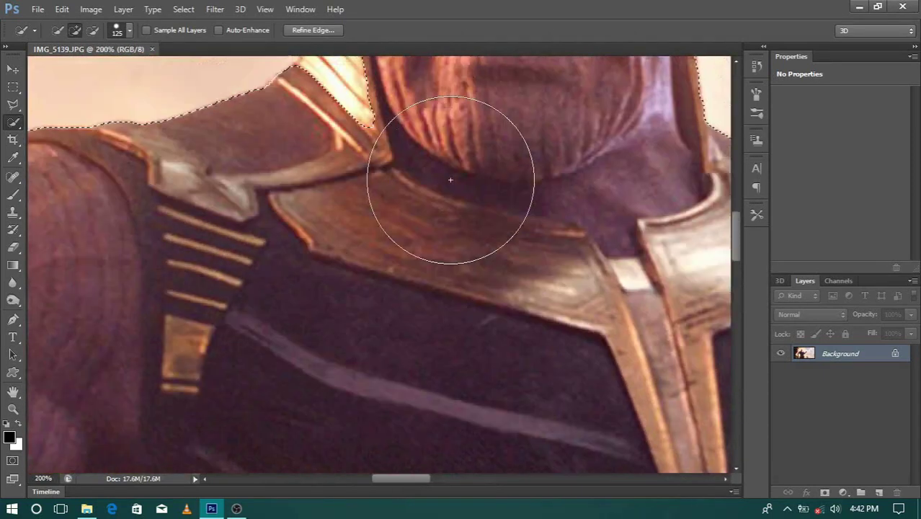
scroll(453, 199, "up", 3)
scroll(458, 197, "up", 3)
key("bracketleft")
key("bracketleft")
key("bracketleft")
left_click(349, 176)
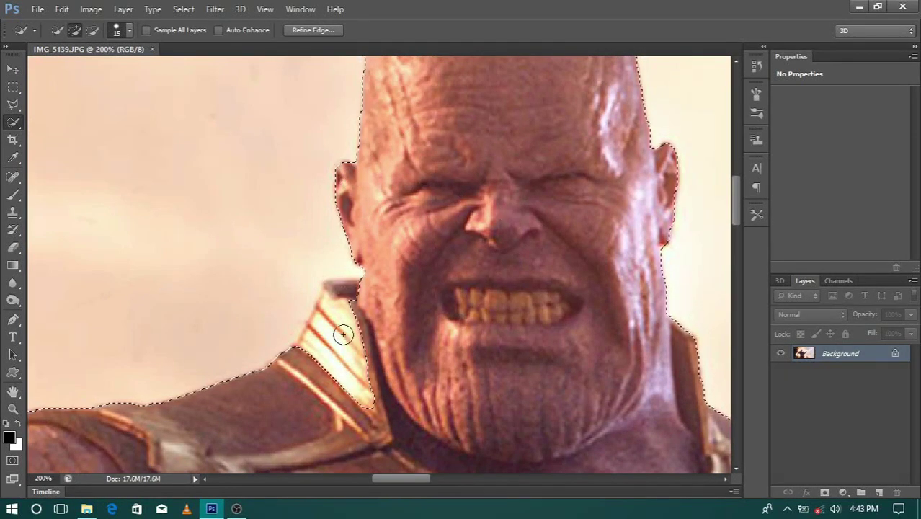
left_click(331, 302)
left_click_drag(336, 311, 322, 335)
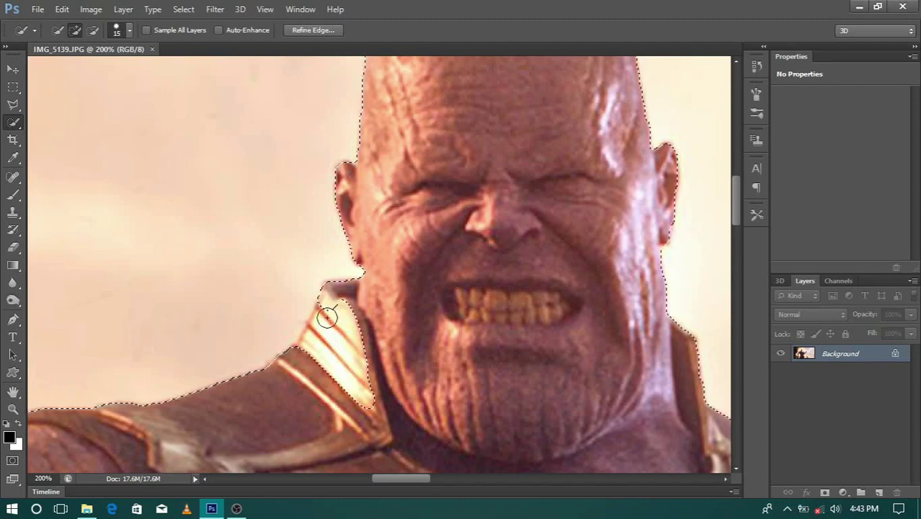
Zoom back out to the whole figure and bring up Refine Edge for the selection.
scroll(530, 299, "down", 2)
key("ctrl+minus")
key("ctrl+minus")
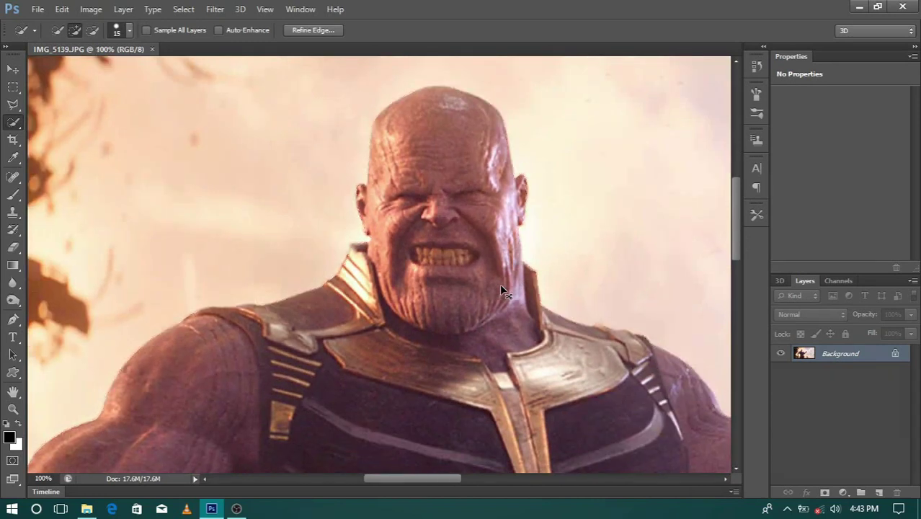
key("ctrl+minus")
key("ctrl+minus")
key("ctrl+minus")
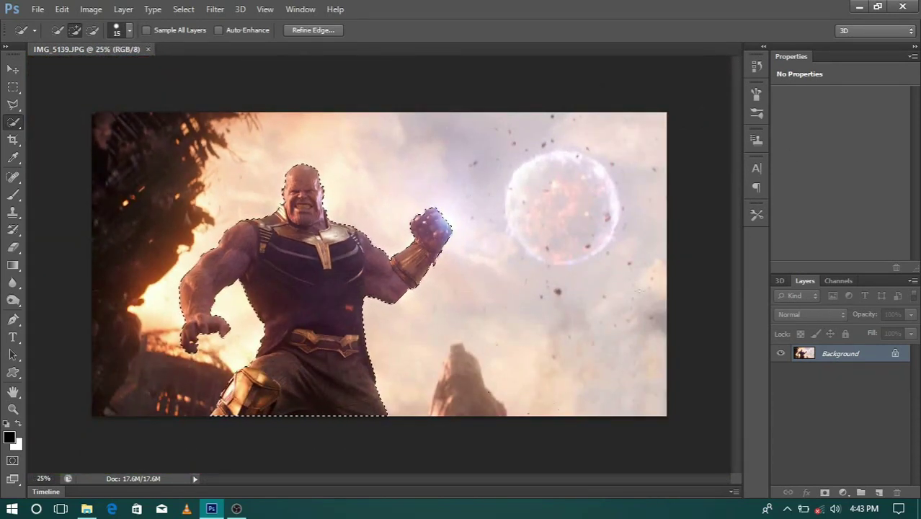
left_click(316, 31)
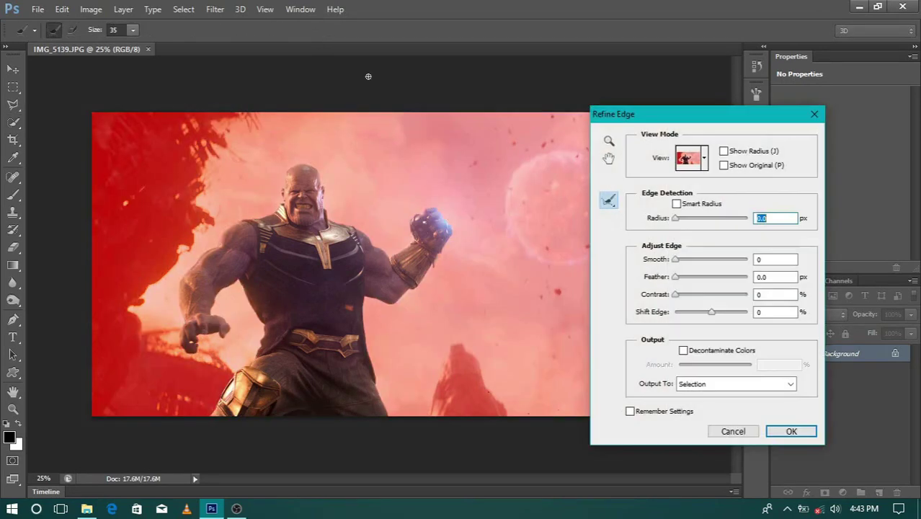
Accept the refined edge, mask the layer to keep only Thanos, and shift him up-right.
left_click(789, 431)
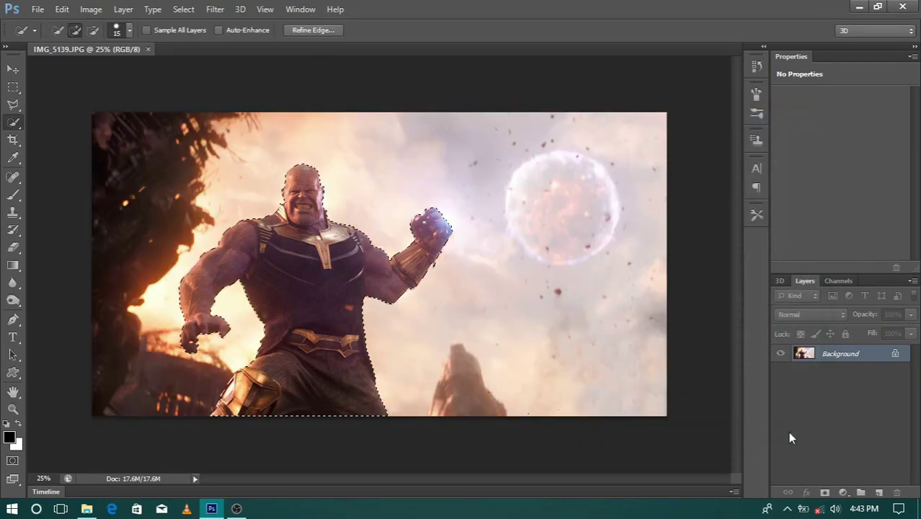
left_click(826, 493)
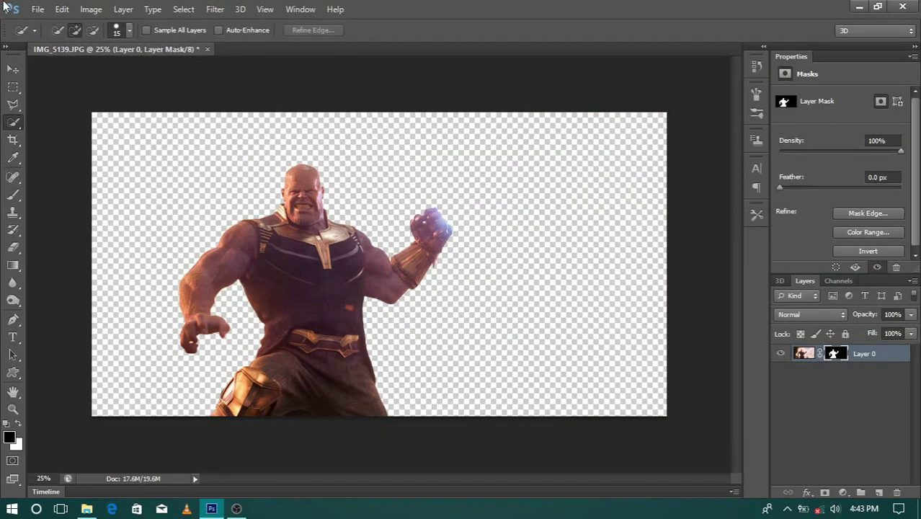
left_click(12, 70)
mouse_move(324, 250)
left_mouse_down()
mouse_move(458, 215)
mouse_move(403, 223)
left_mouse_up()
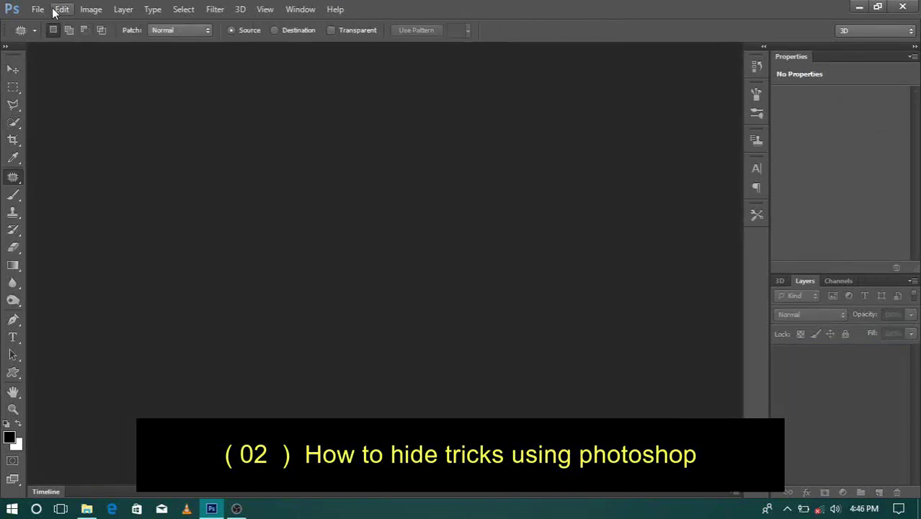
Open the night-sky photo IMG_1755 from the Desktop and choose the Patch tool.
left_click(38, 9)
left_click(46, 34)
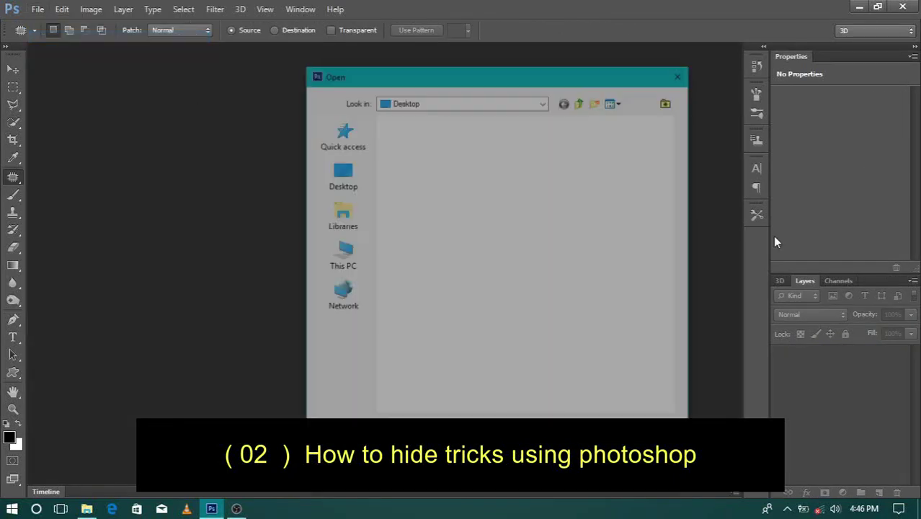
left_click(624, 162)
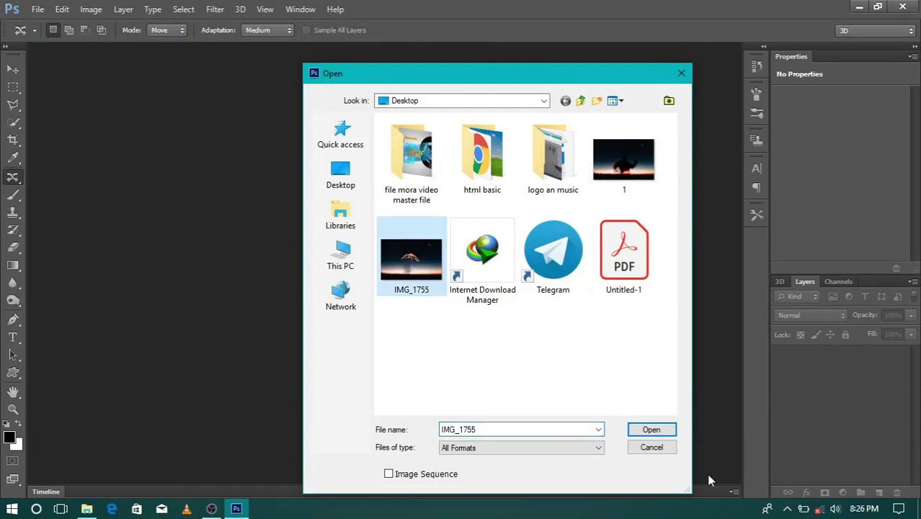
left_click(658, 431)
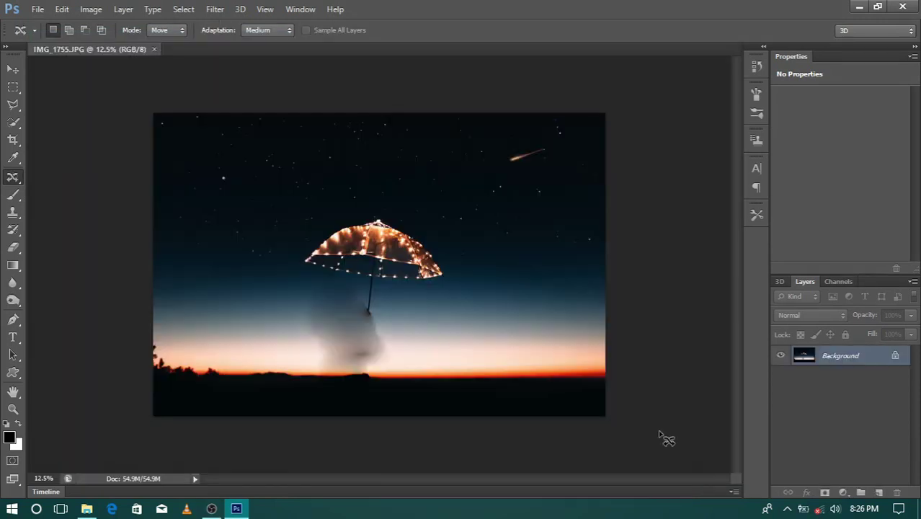
right_click(13, 178)
left_click(62, 210)
Patch the glowing umbrella and its pole with nearby clean sky.
left_click(412, 200)
left_click_drag(320, 272, 361, 288)
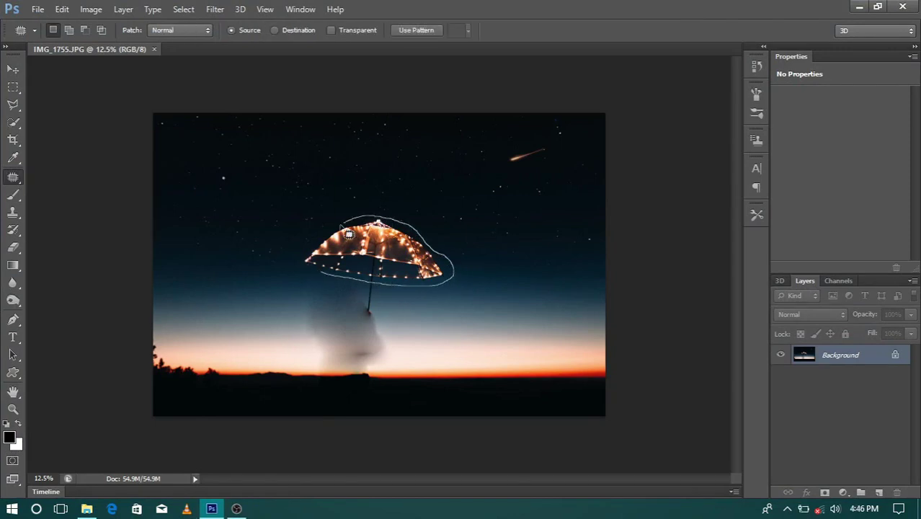
left_click_drag(320, 282, 311, 272)
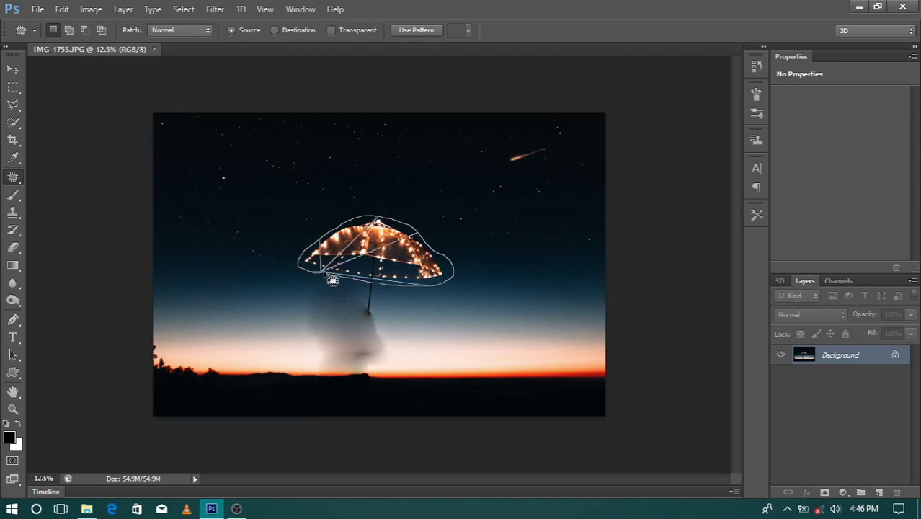
left_click_drag(374, 252, 499, 267)
mouse_move(360, 288)
left_mouse_down()
mouse_move(382, 310)
mouse_move(489, 312)
left_mouse_up()
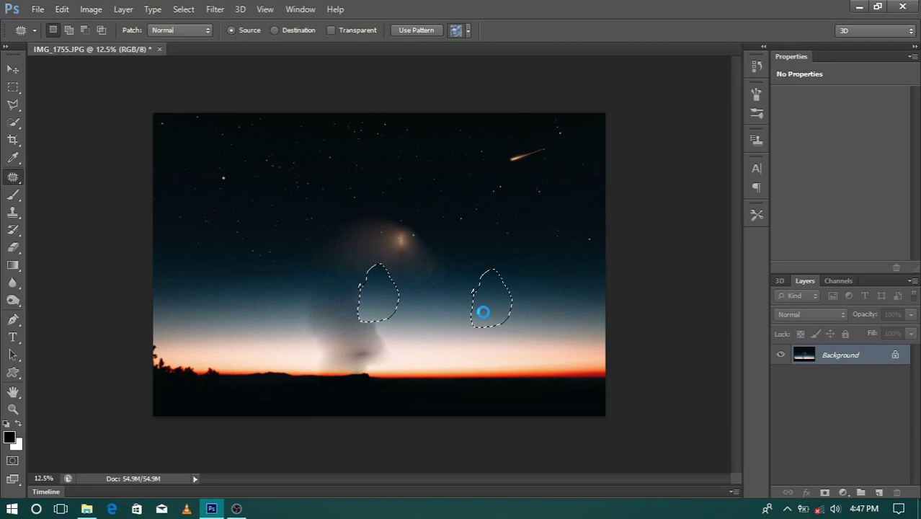
Patch the leftover glow with sky from the left, then deselect.
mouse_move(377, 215)
left_mouse_down()
mouse_move(327, 248)
mouse_move(428, 255)
left_mouse_up()
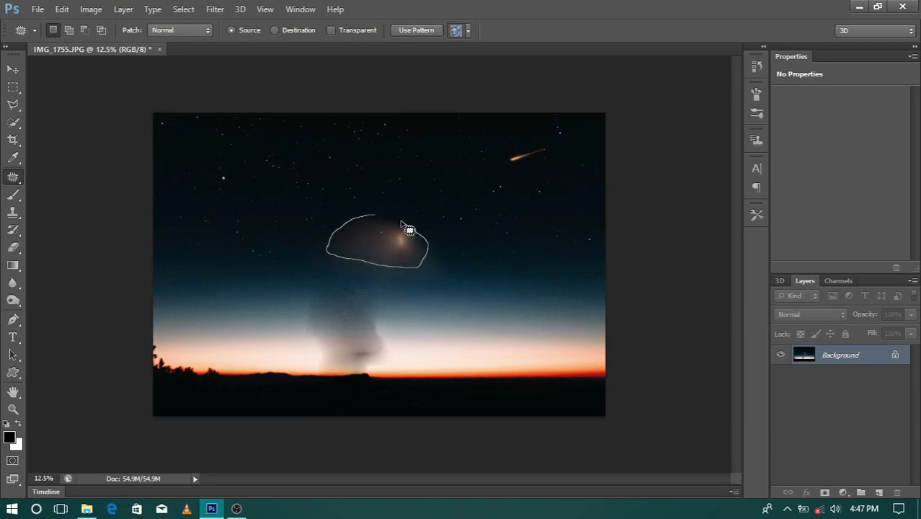
left_click_drag(383, 224, 380, 217)
left_click_drag(376, 252, 209, 249)
key("ctrl+d")
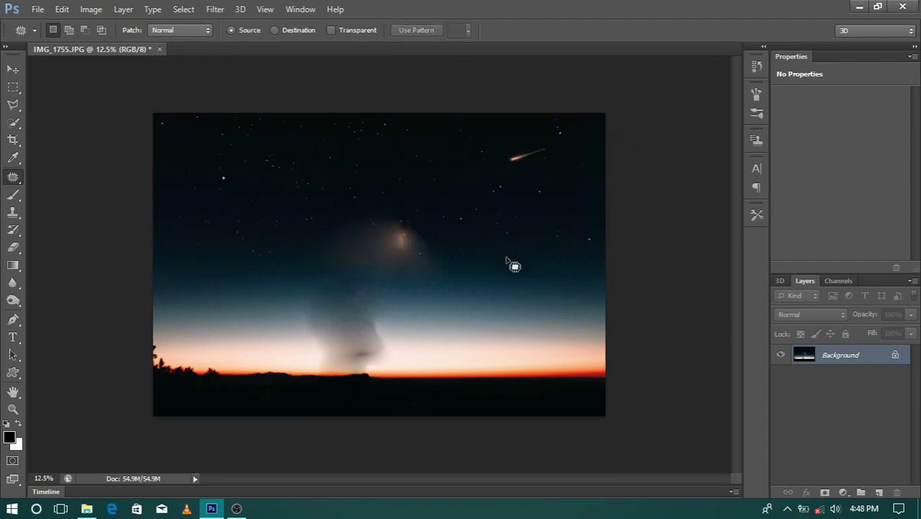
right_click(12, 181)
left_click(106, 214)
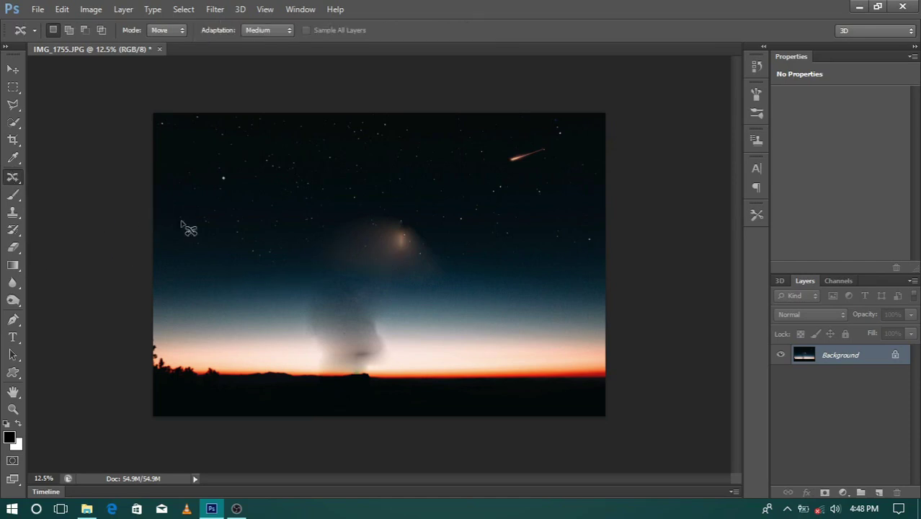
mouse_move(307, 231)
left_mouse_down()
mouse_move(346, 253)
mouse_move(314, 257)
mouse_move(416, 240)
mouse_move(387, 238)
left_mouse_up()
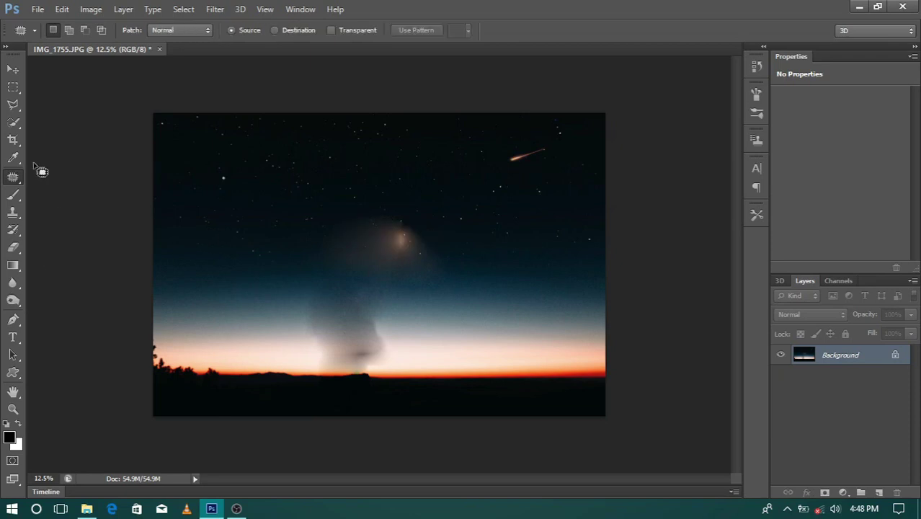
right_click(12, 179)
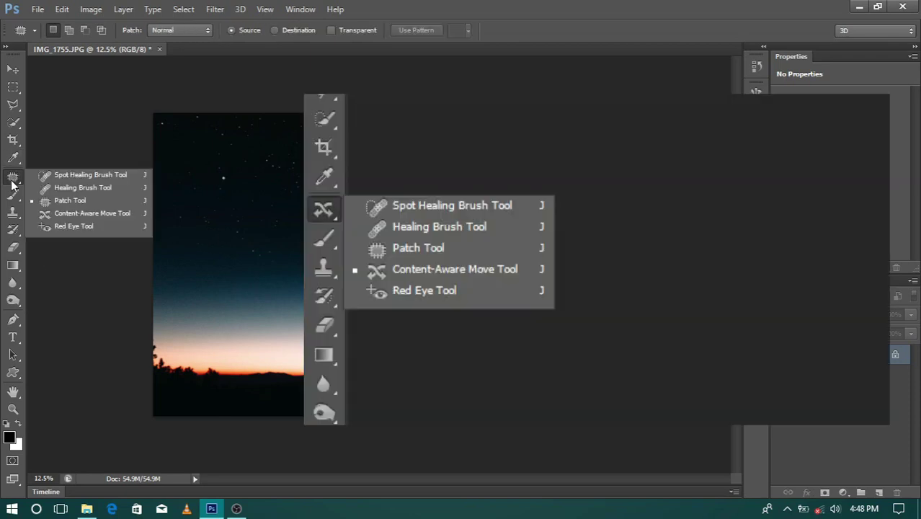
Content-Aware Move a clean sky patch from the left over the leftover glow, then deselect.
left_click(104, 212)
mouse_move(300, 229)
left_mouse_down()
mouse_move(344, 256)
mouse_move(312, 255)
mouse_move(416, 240)
mouse_move(386, 239)
left_mouse_up()
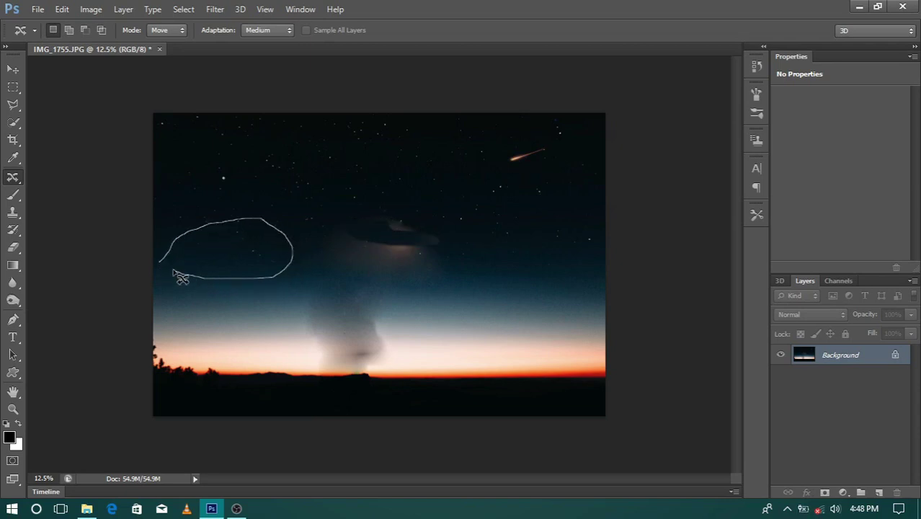
left_click_drag(198, 251, 334, 243)
left_click_drag(346, 249, 347, 245)
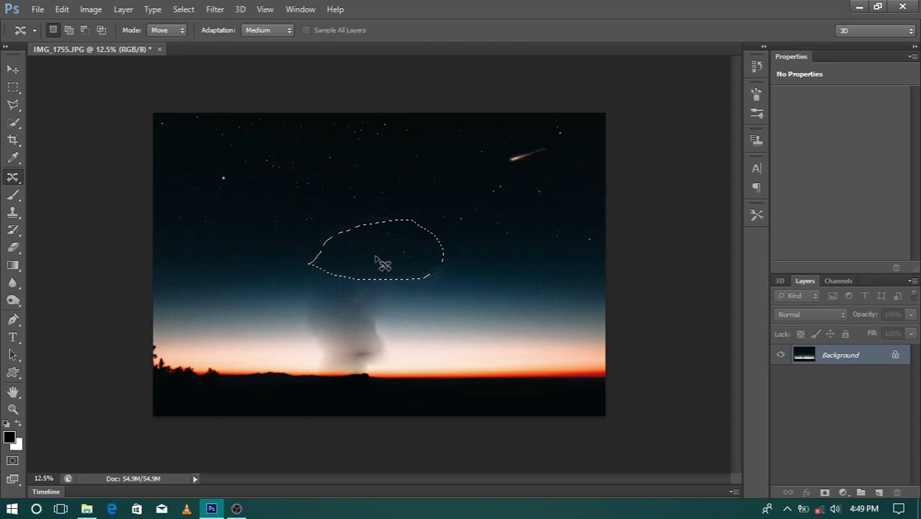
key("ctrl+d")
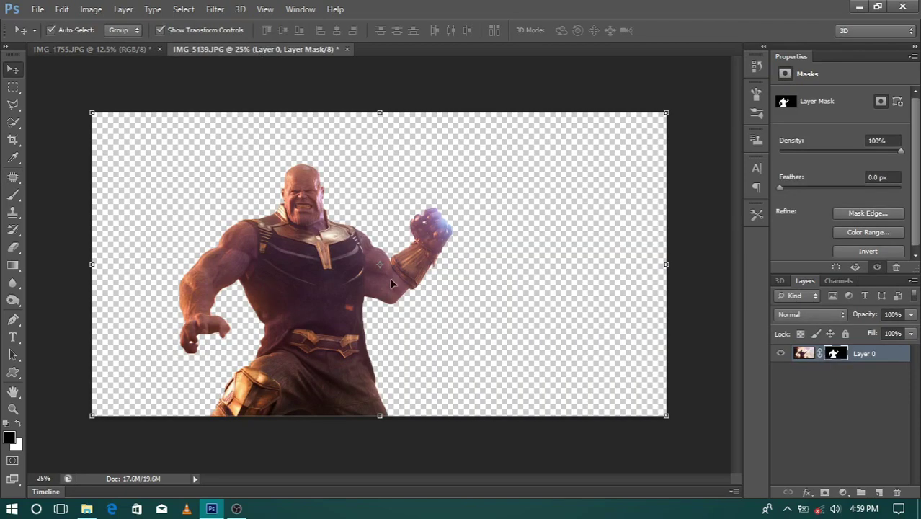
left_click_drag(295, 273, 120, 73)
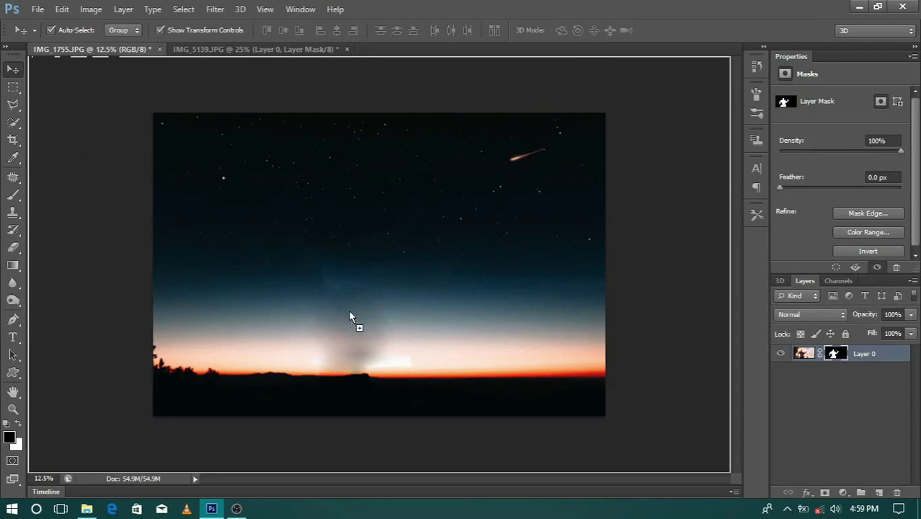
Drop Thanos into the sky photo, enlarge him onto the horizon, and widen him to 105.69%.
left_click_drag(121, 72, 385, 336)
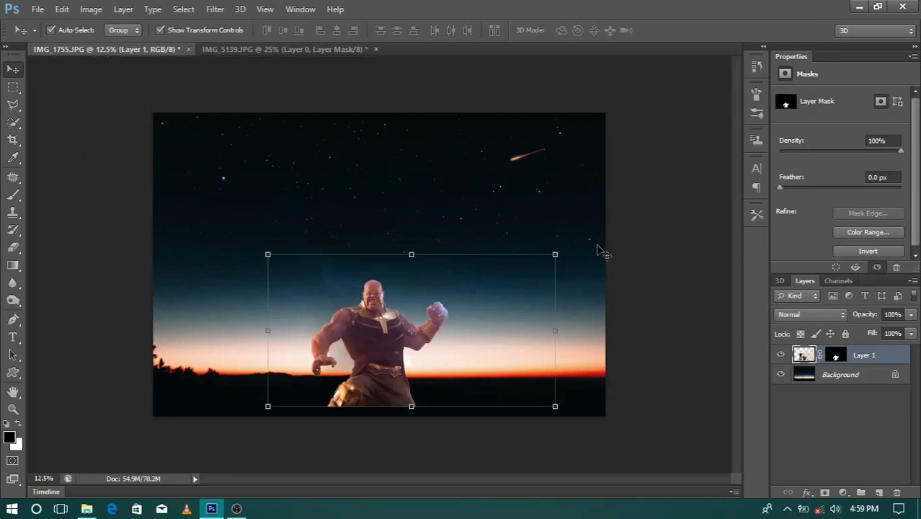
left_click_drag(561, 252, 634, 187)
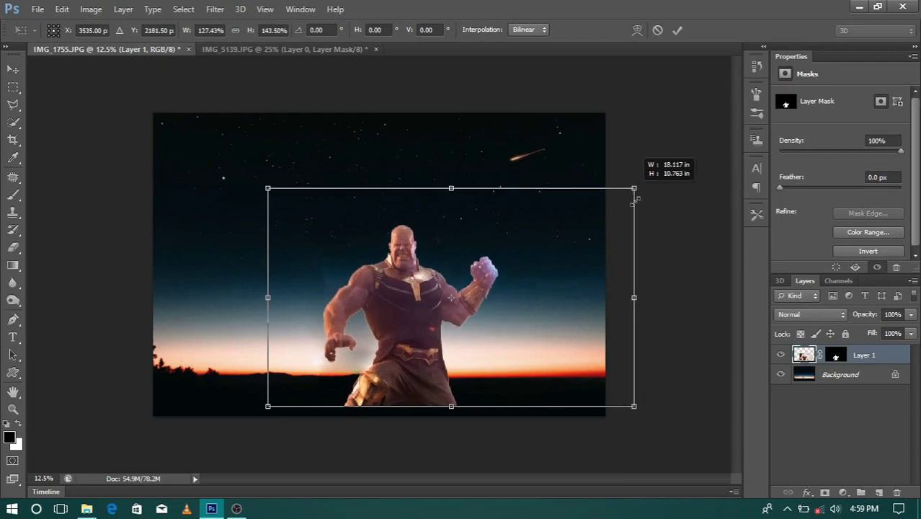
left_click_drag(404, 330, 384, 336)
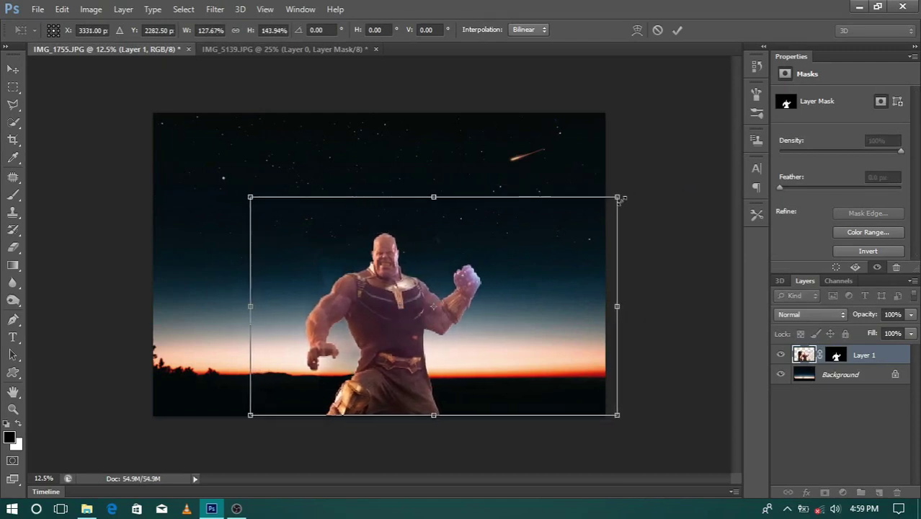
left_click(677, 30)
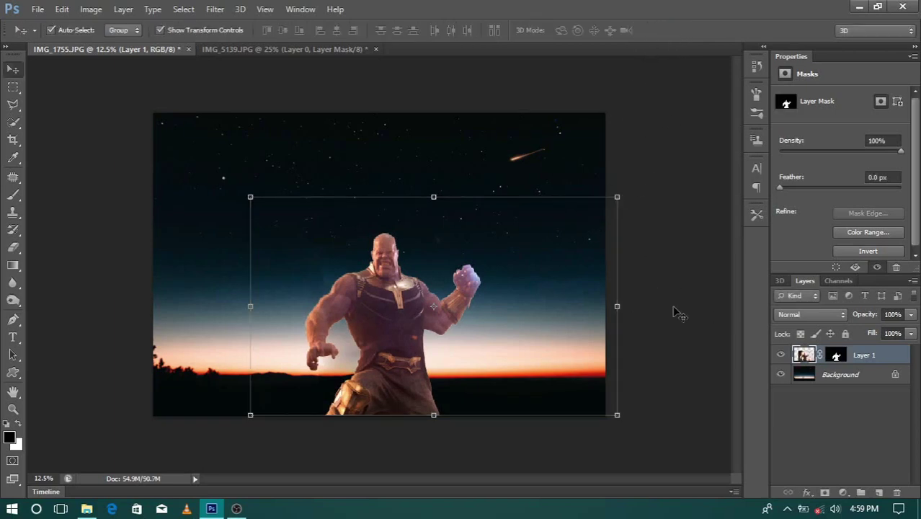
left_click_drag(250, 308, 230, 307)
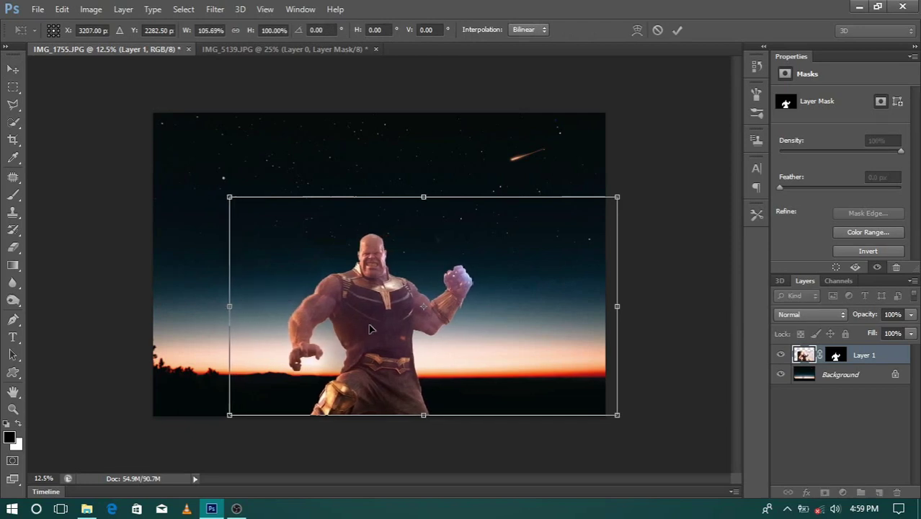
left_click_drag(372, 329, 428, 324)
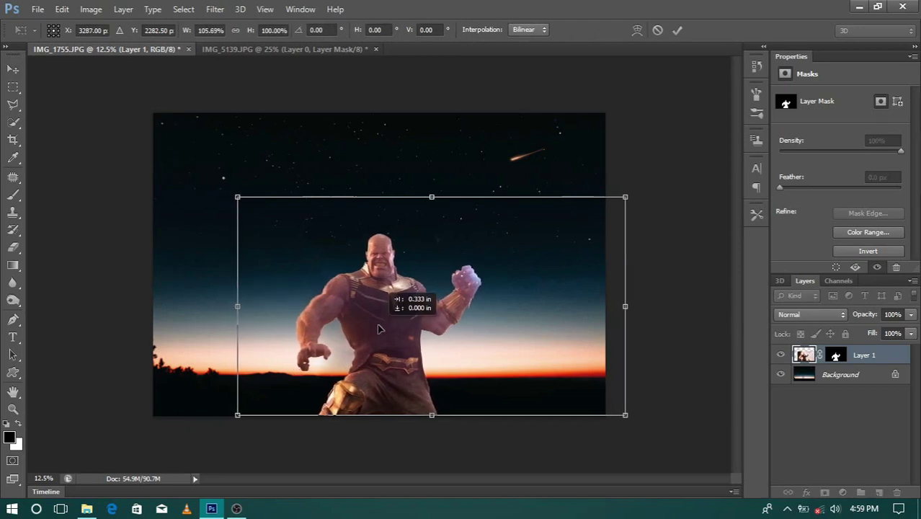
Set Layer 1's blend mode to Color Burn and commit the transform.
left_click(837, 319)
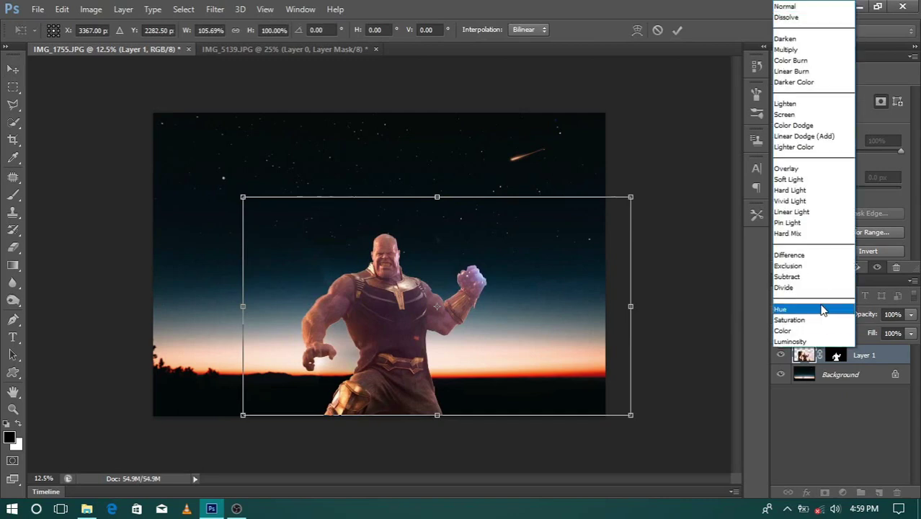
left_click(790, 63)
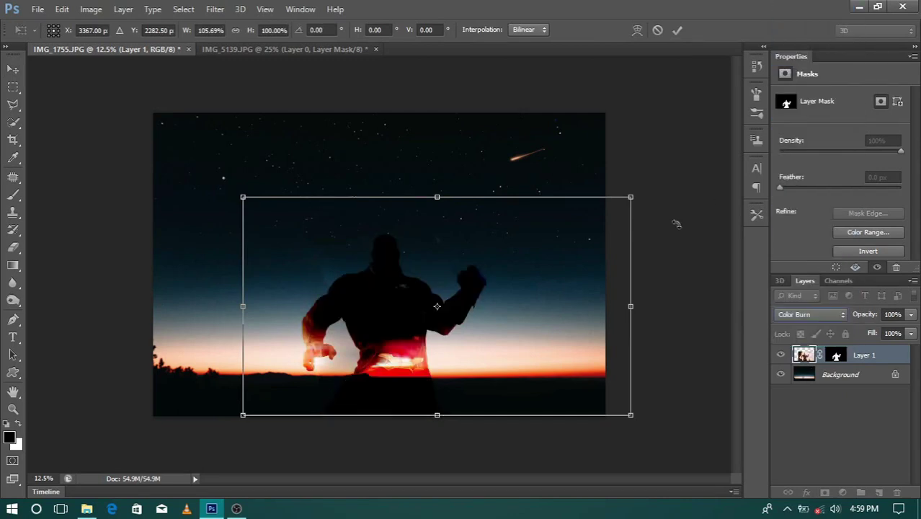
left_click(678, 30)
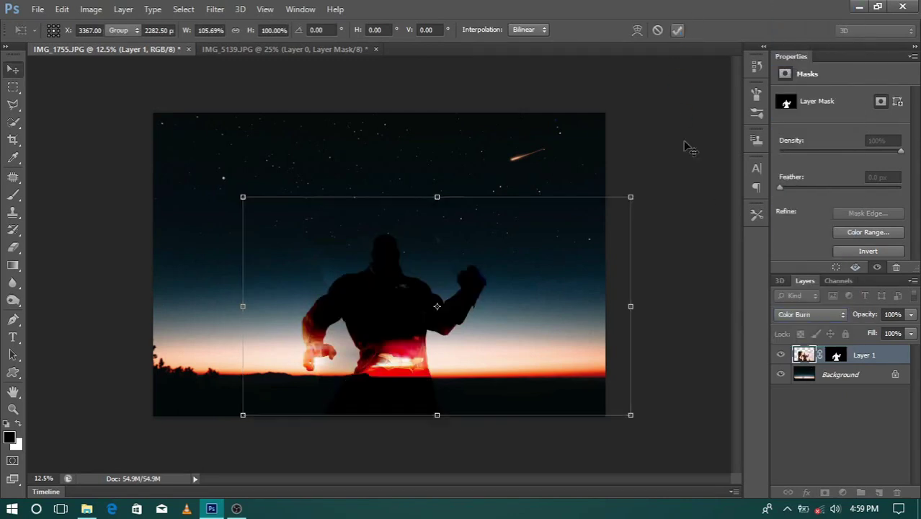